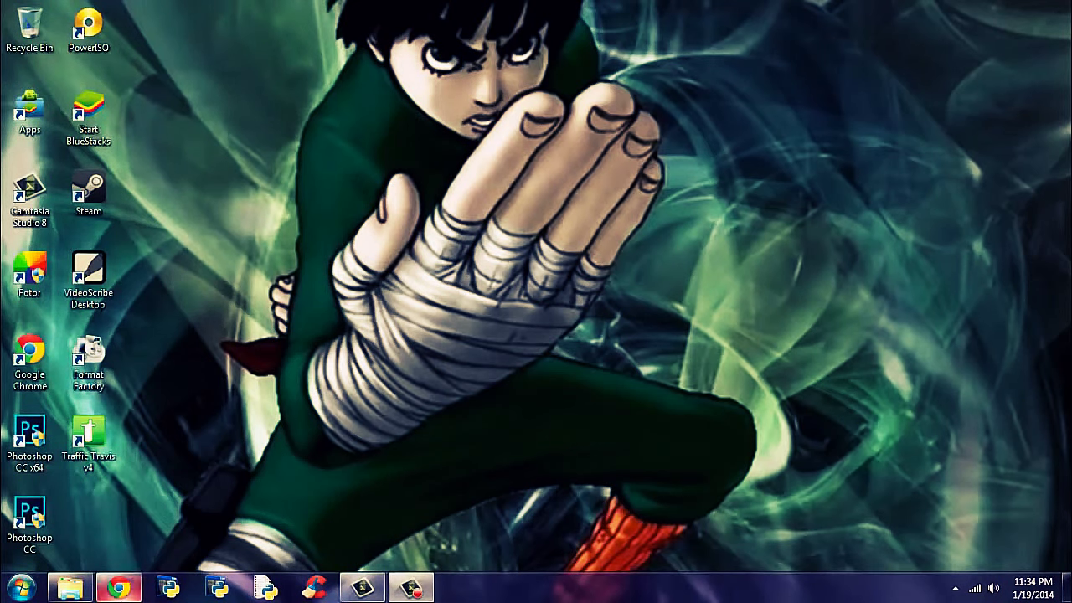
- Check the BlueStacks download page in Chrome, minimize the browser and launch BlueStacks App Player from the desktop
left_click(118, 587)
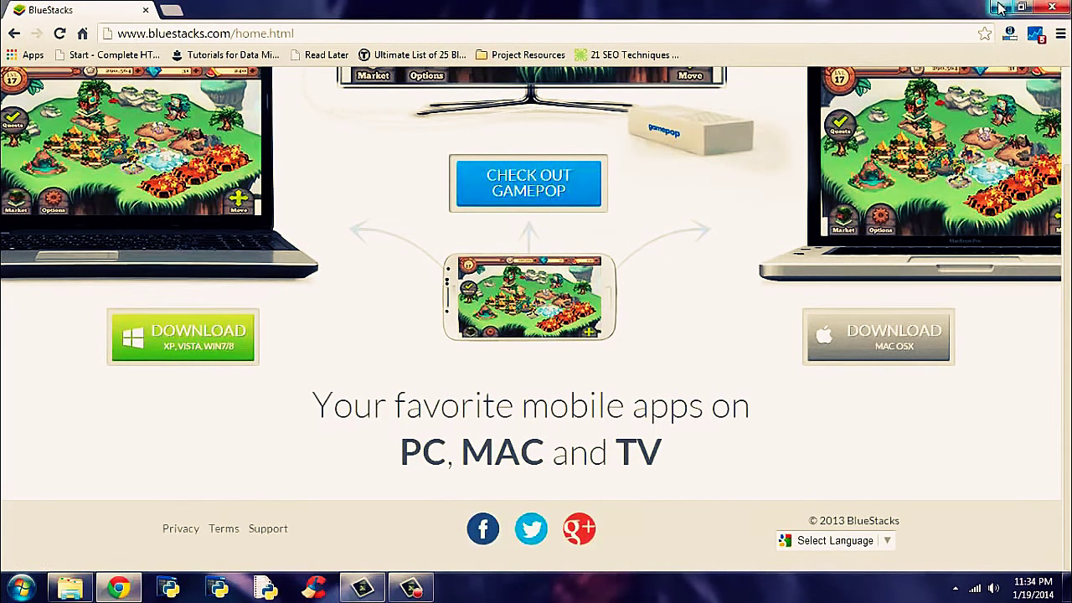
left_click(999, 8)
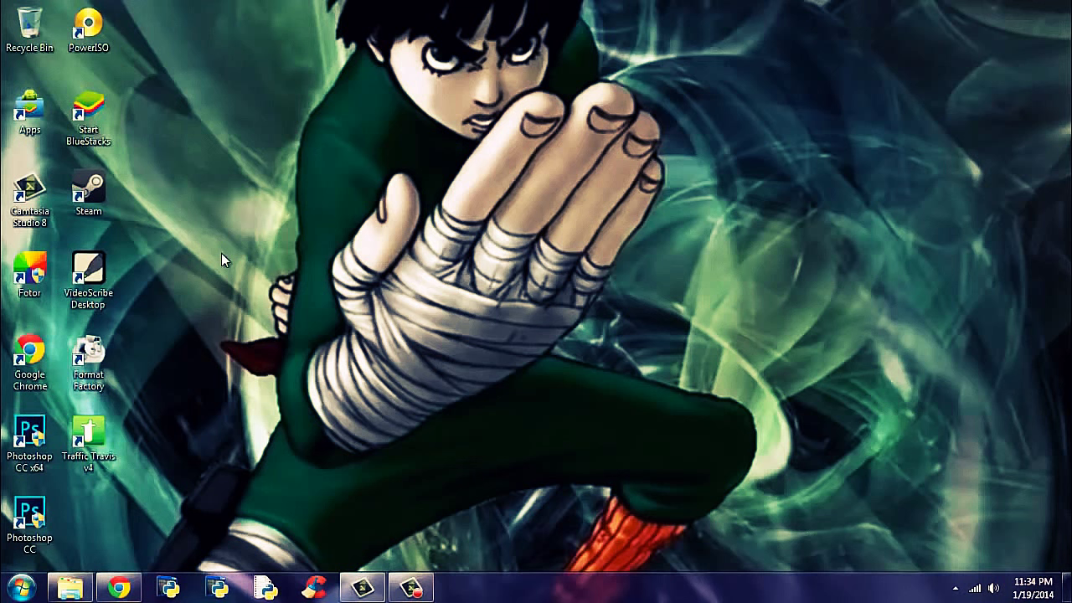
double_click(91, 126)
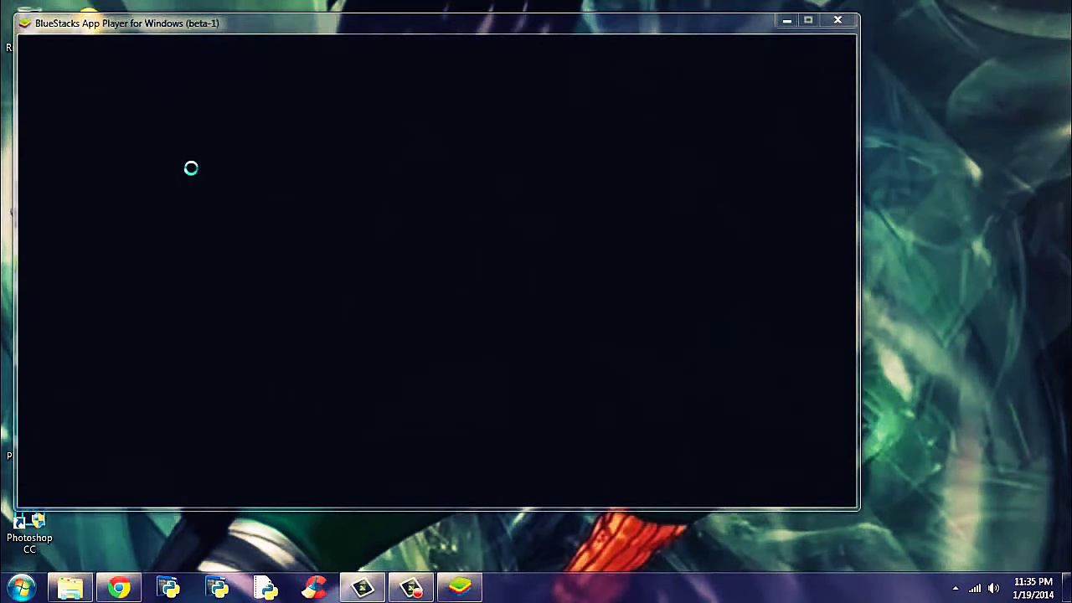
left_click_drag(397, 26, 484, 53)
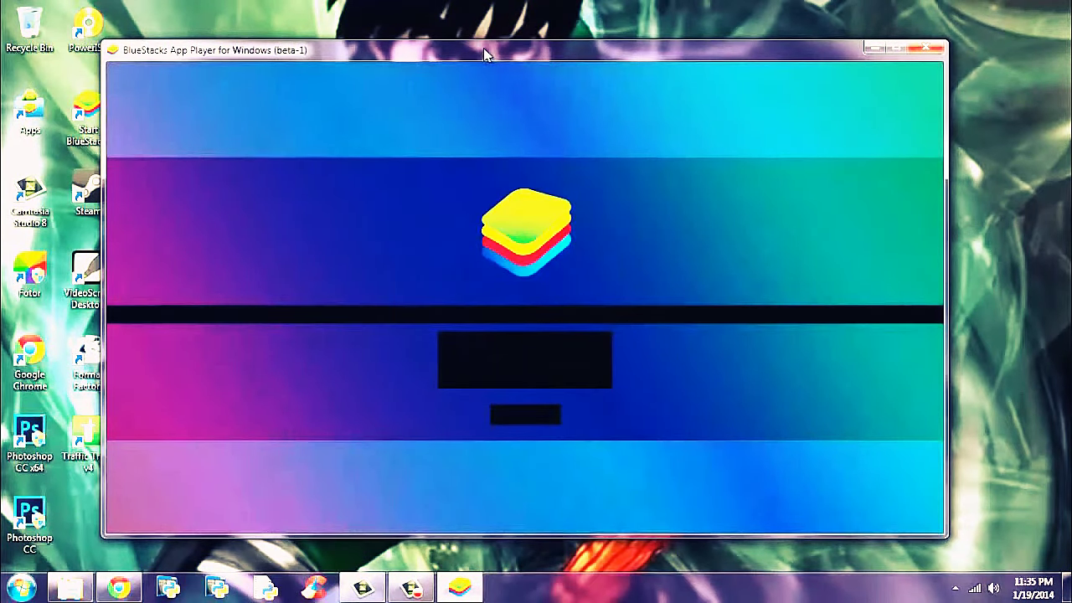
left_click_drag(484, 51, 472, 48)
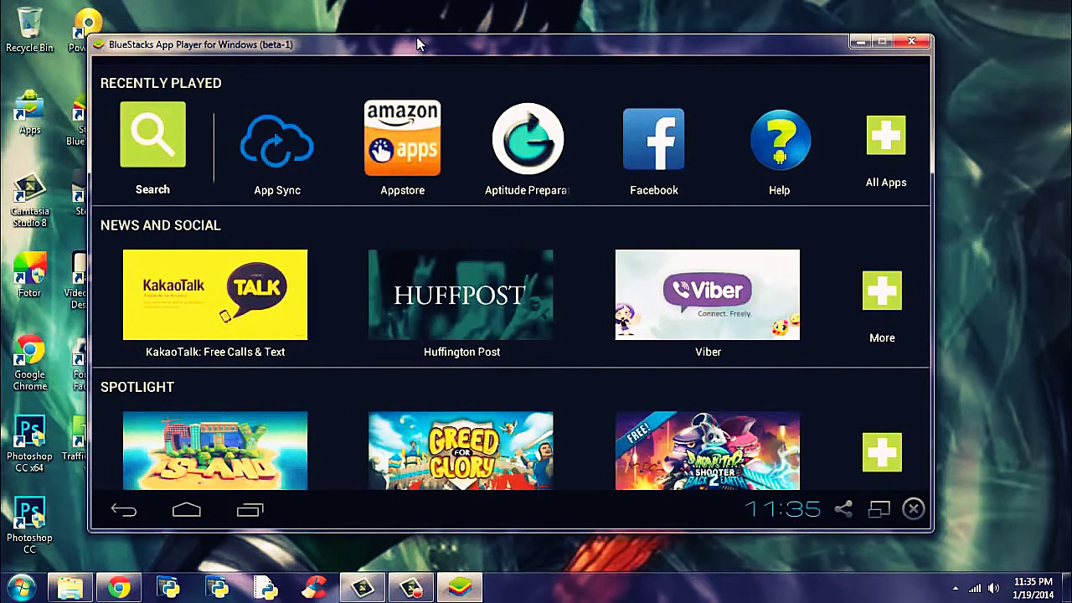
- Search for "whatsapp" in the BlueStacks app search and extend the search to the Play Store
left_click(162, 132)
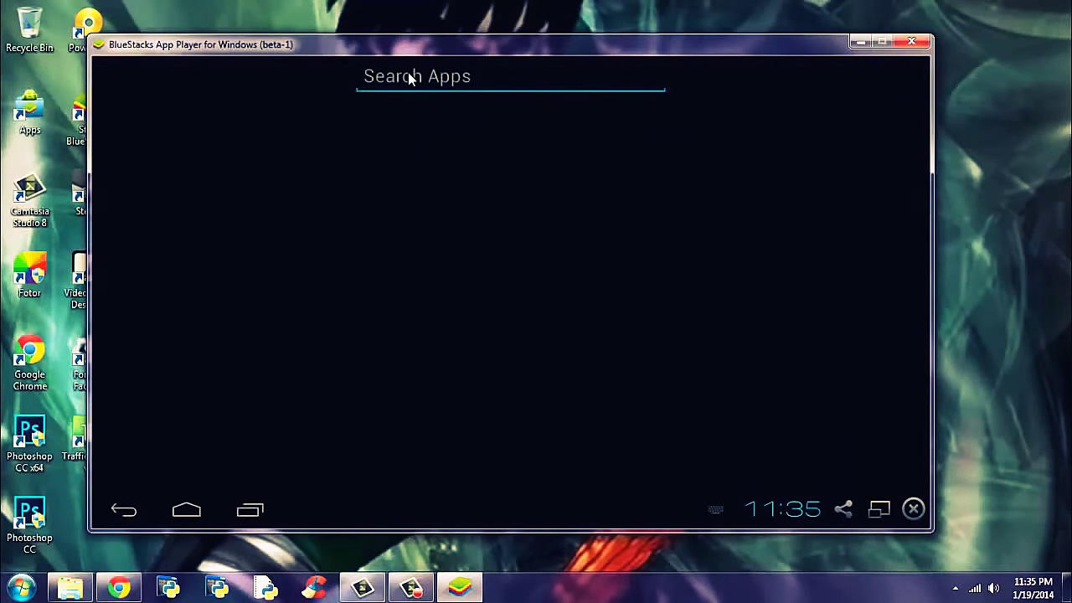
type("whatsapp")
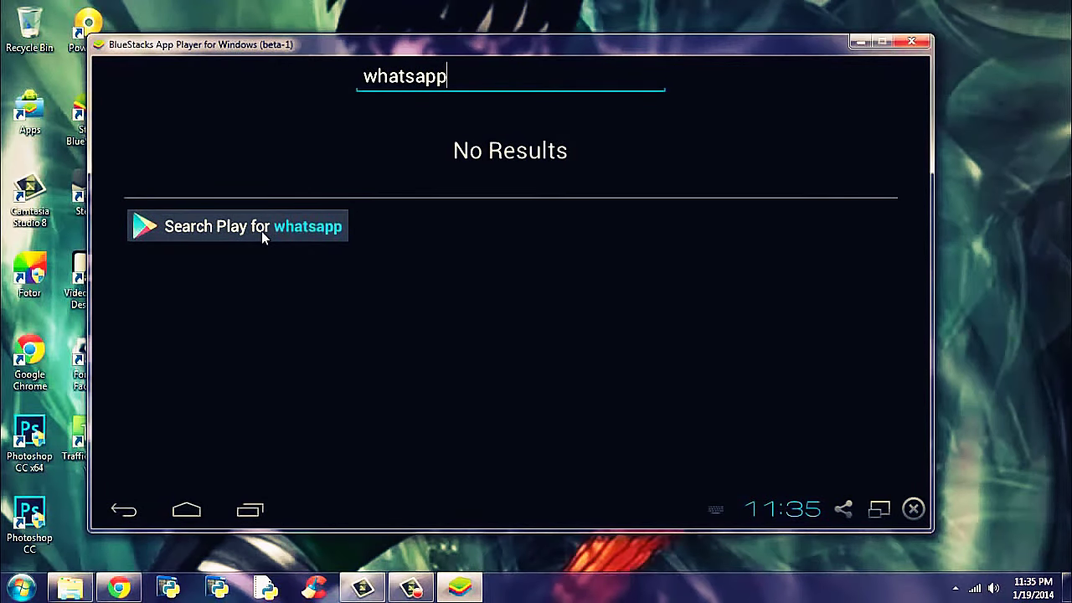
left_click(262, 232)
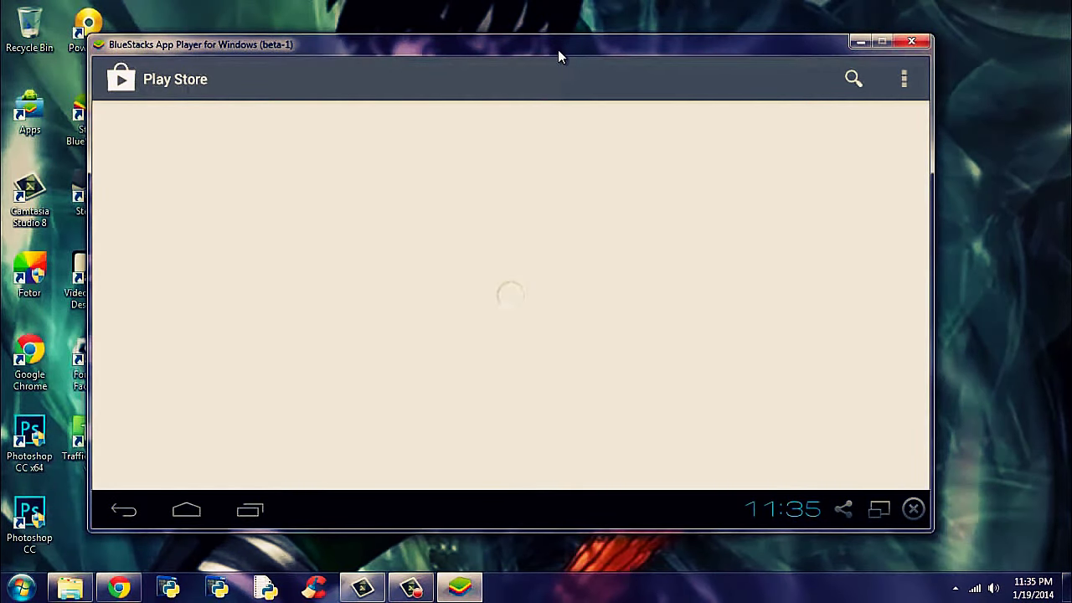
left_click_drag(558, 50, 593, 50)
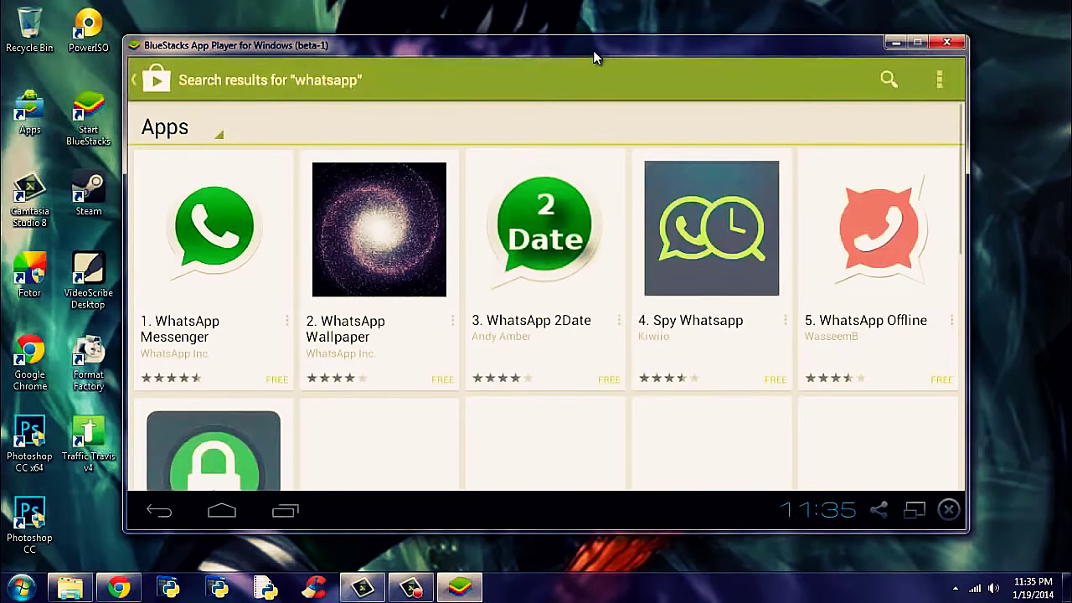
- Install WhatsApp Messenger by WhatsApp Inc. from the Play Store results and accept its app permissions
left_click(264, 230)
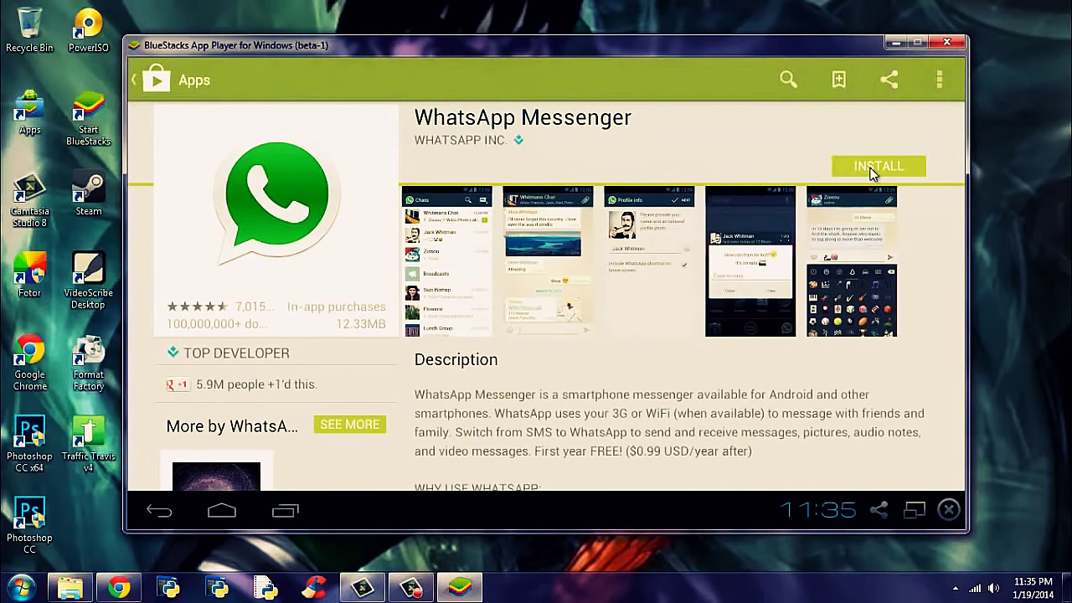
left_click(872, 171)
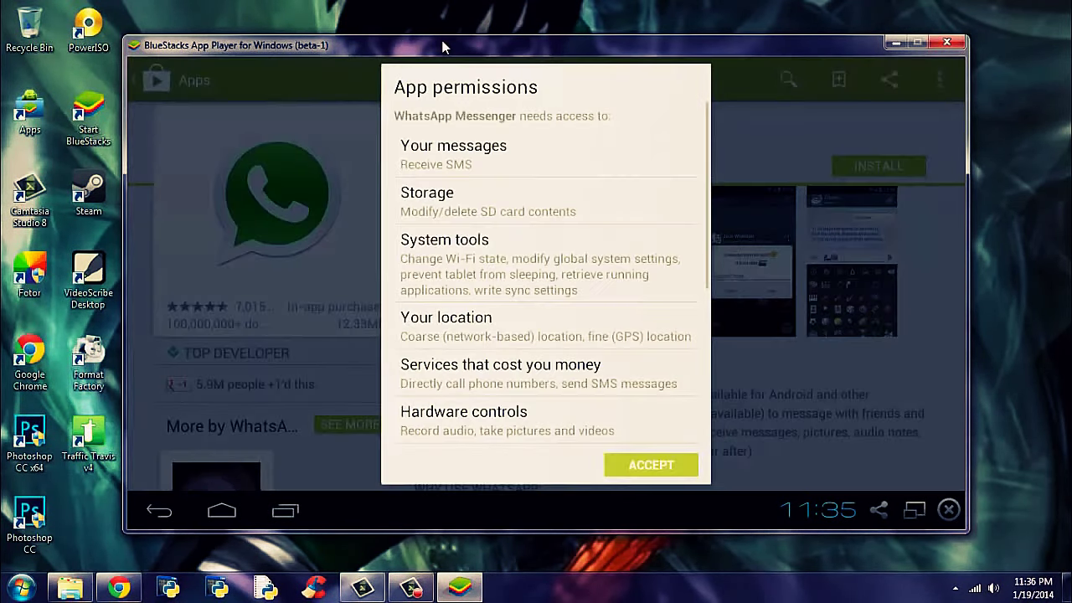
left_click(629, 466)
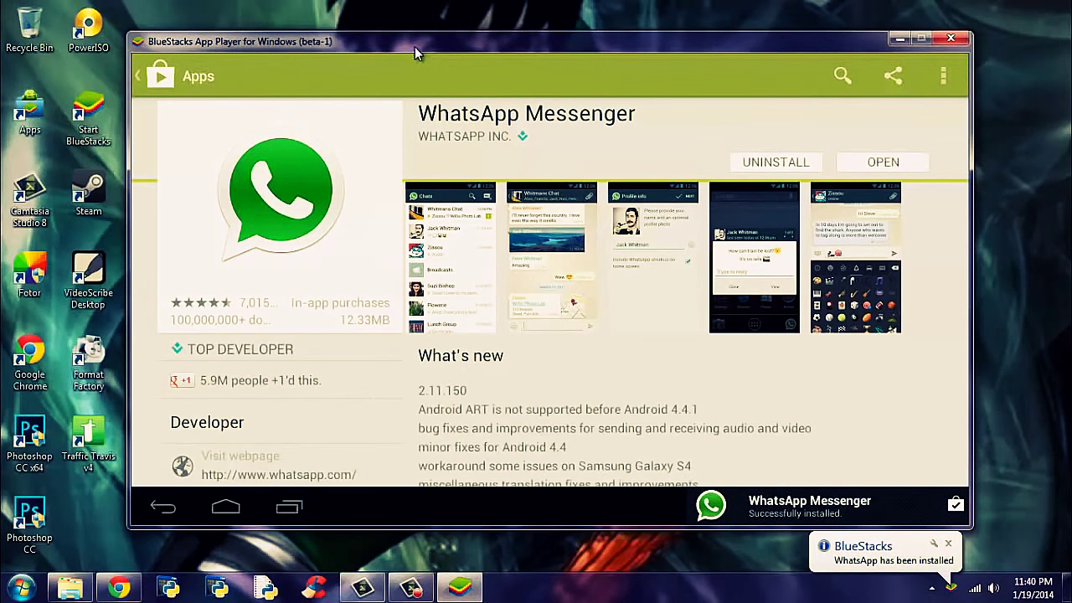
- Open the installed WhatsApp and agree to its terms and conditions
left_click(885, 162)
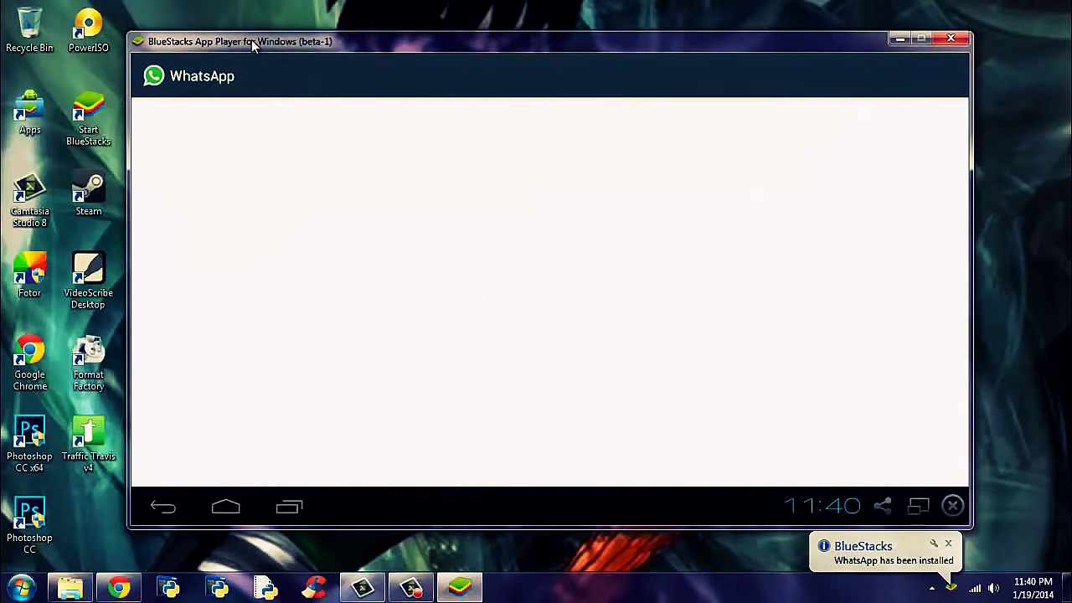
left_click_drag(251, 39, 228, 38)
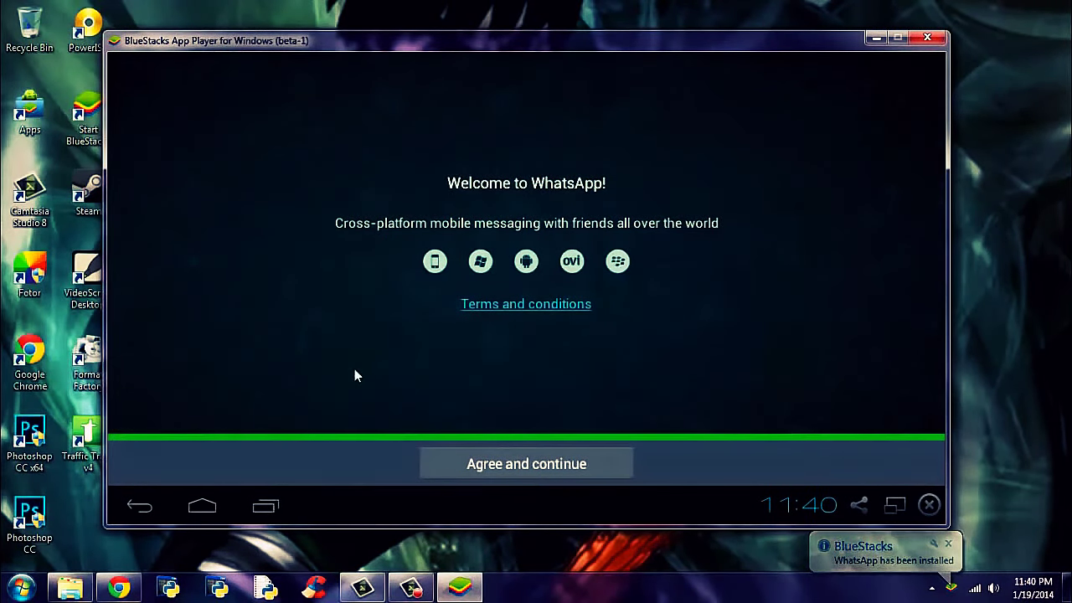
left_click(518, 473)
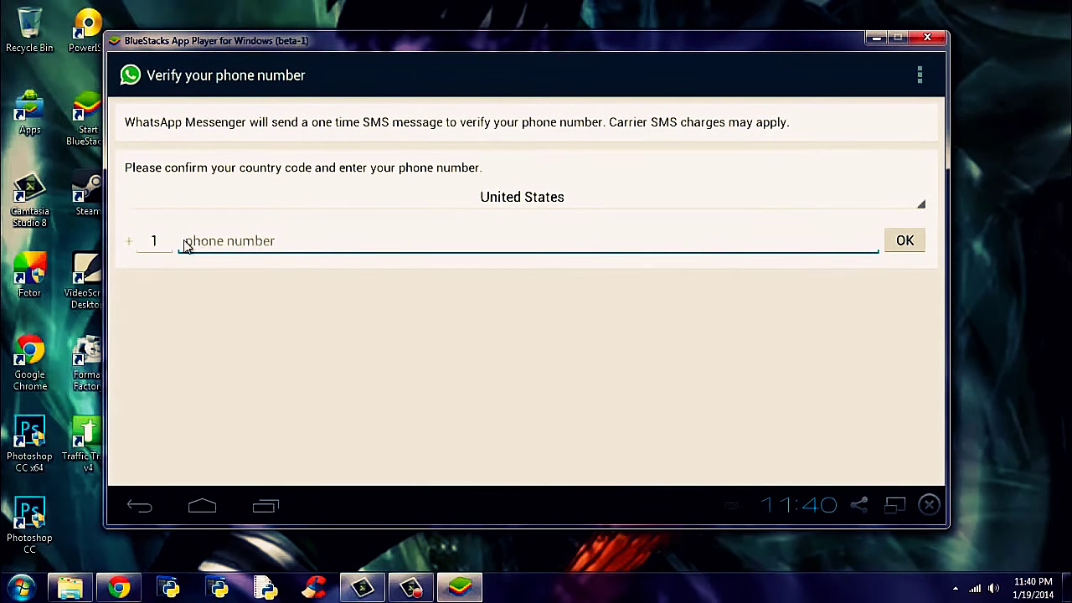
- Set the country for the WhatsApp phone number verification to India (+91)
left_click(157, 241)
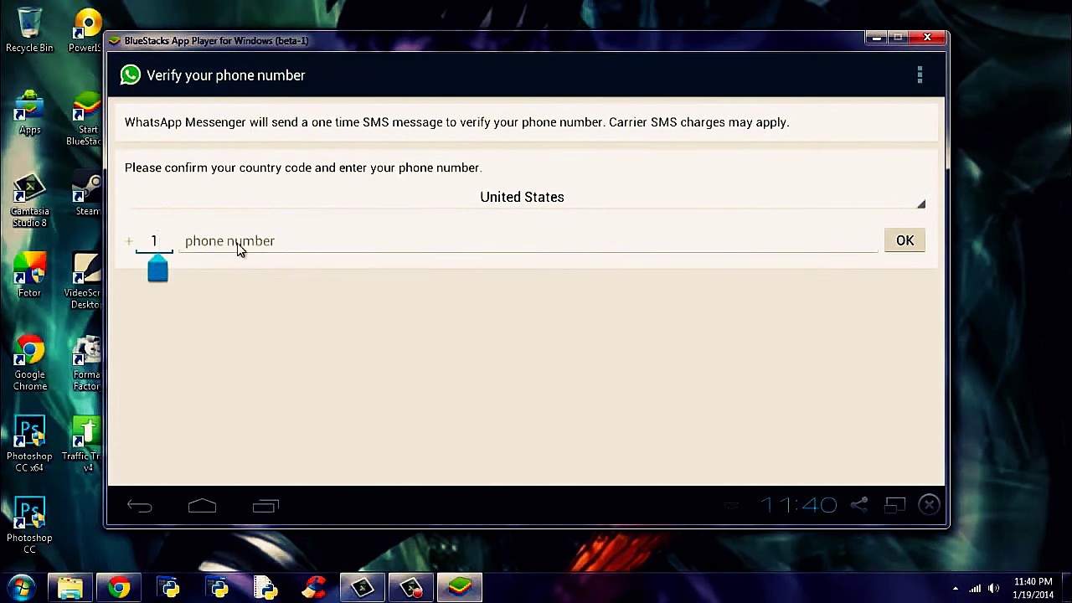
left_click(497, 206)
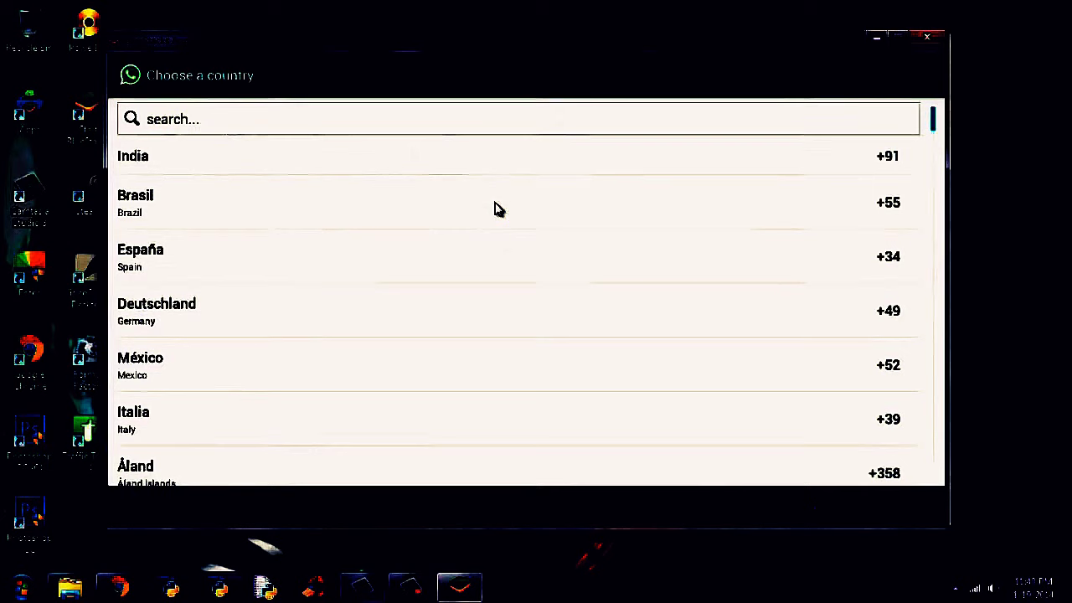
left_click(275, 167)
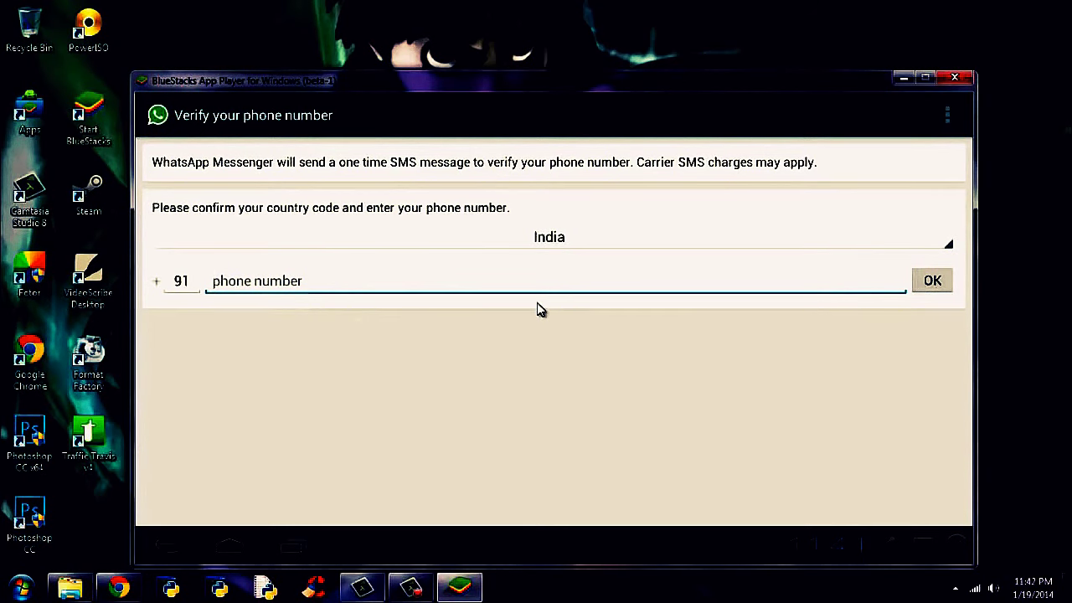
left_click_drag(401, 89, 488, 57)
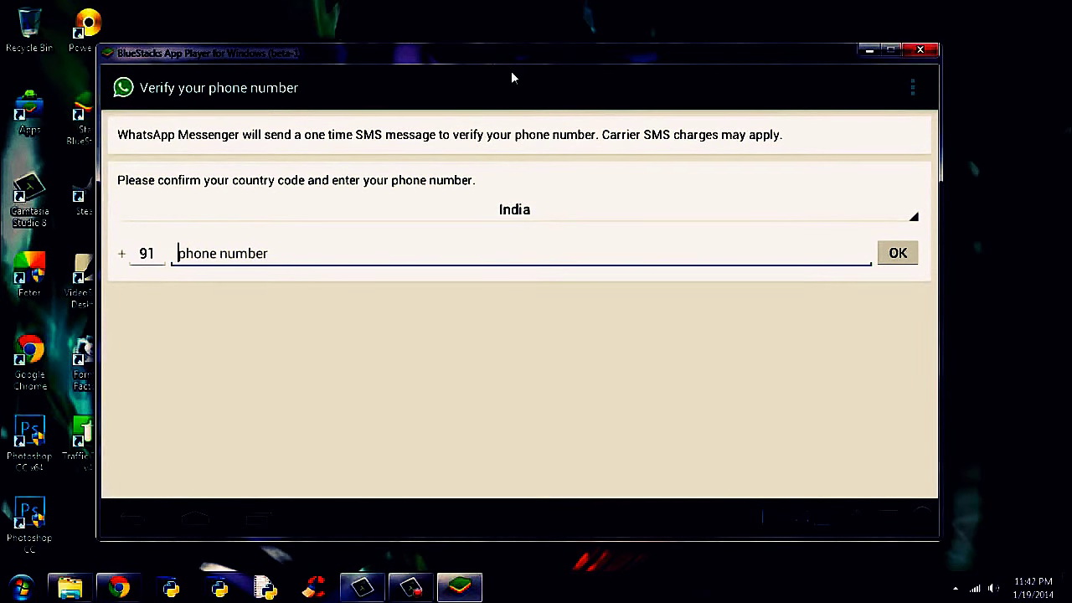
mouse_move(476, 64)
left_mouse_down()
mouse_move(491, 74)
mouse_move(476, 75)
left_mouse_up()
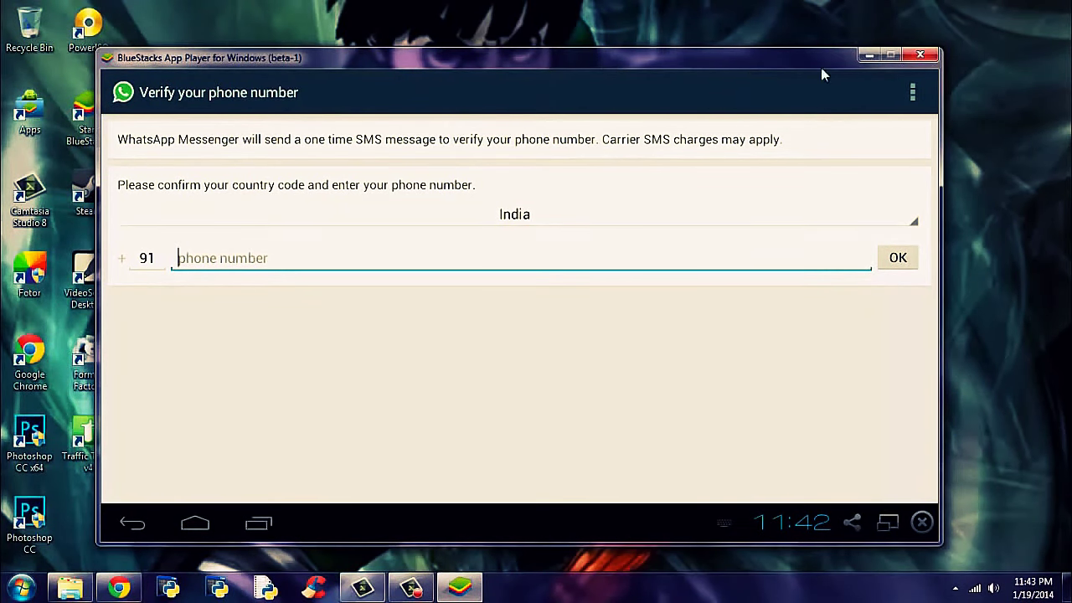
- Minimize BlueStacks, switch to Chrome and open youwave.com in a new tab
left_click(869, 55)
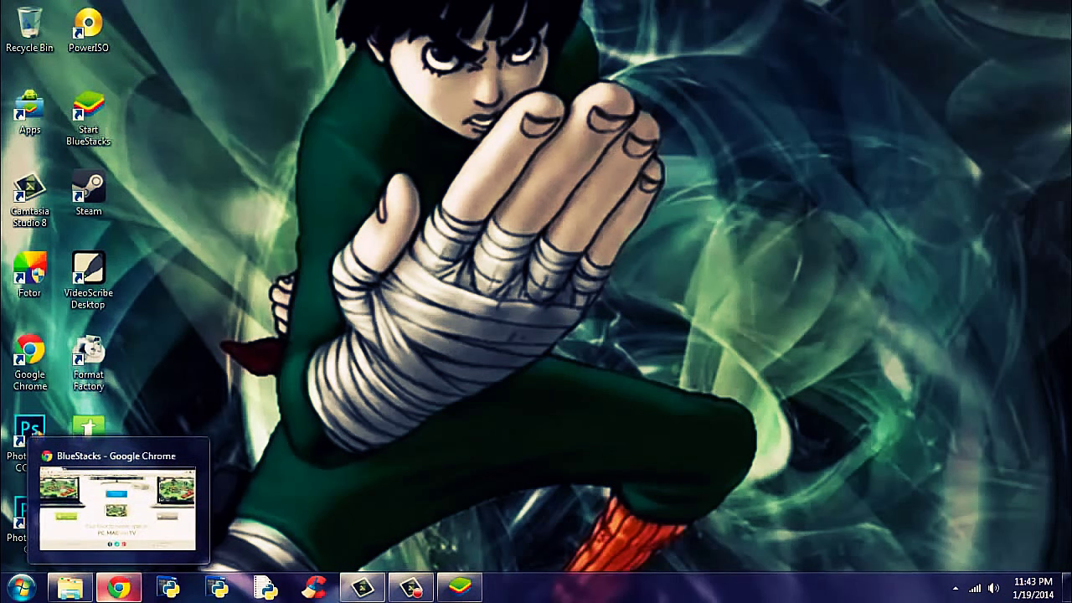
left_click(119, 586)
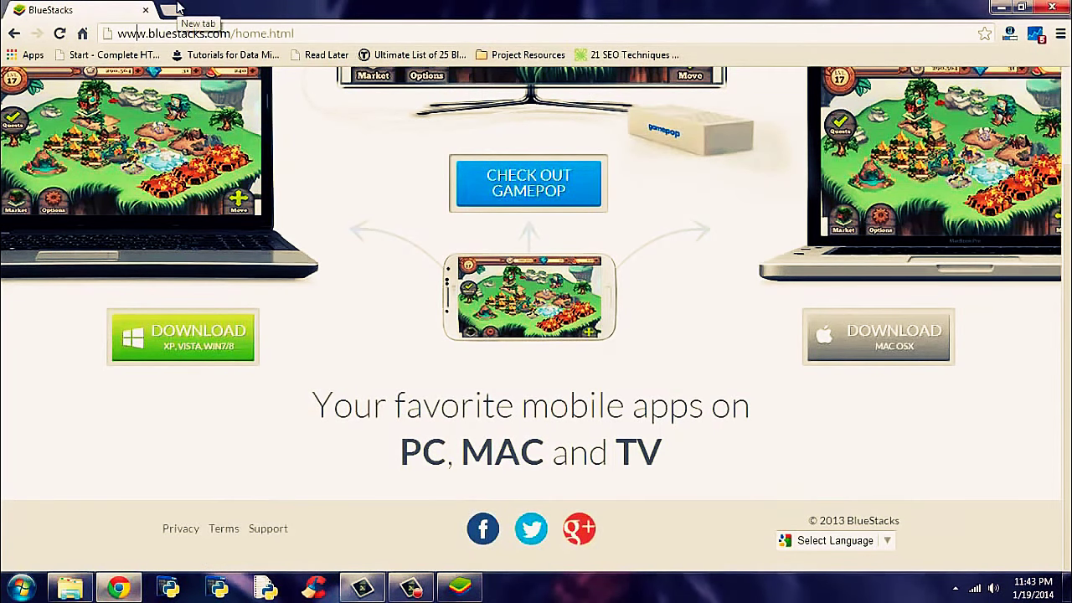
left_click(172, 9)
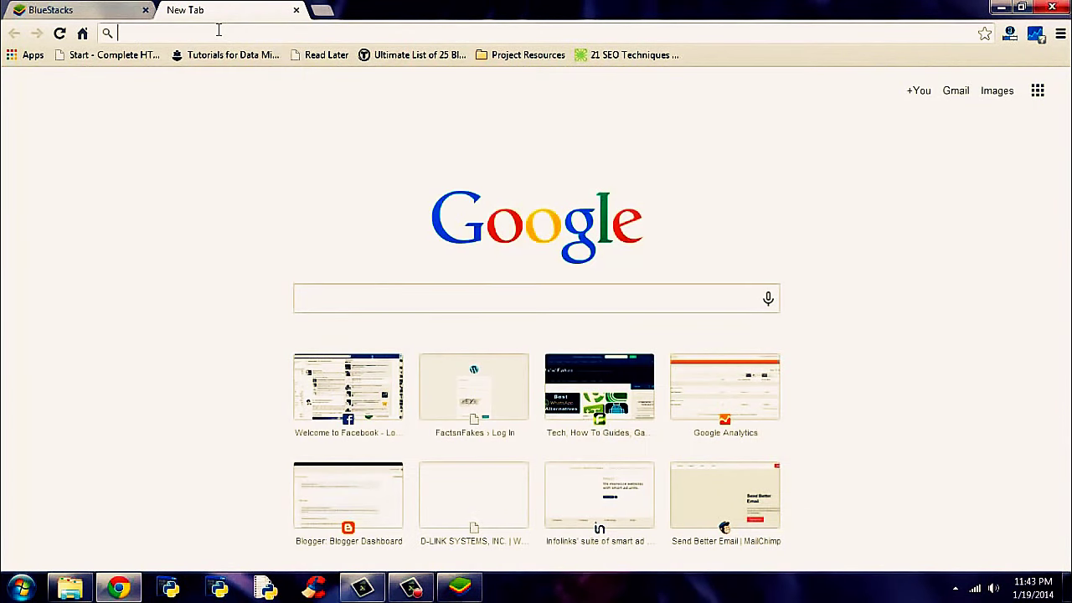
type("youwave")
key("Return")
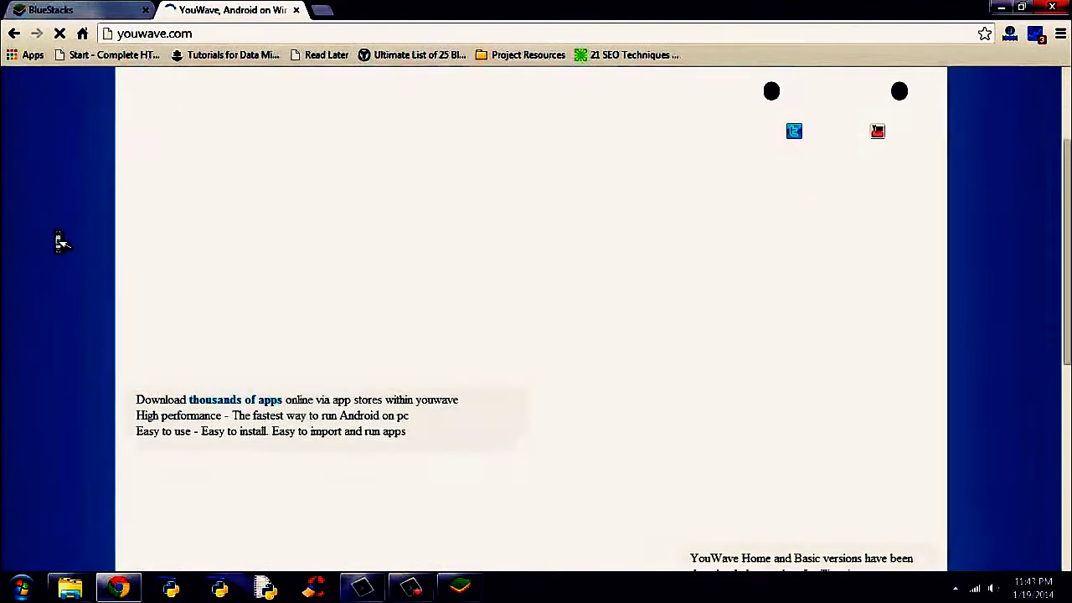
- Look through the YouWave homepage for its Android-on-PC download, and close the YouWave page to return to the BlueStacks site
scroll(59, 241, "up", 10)
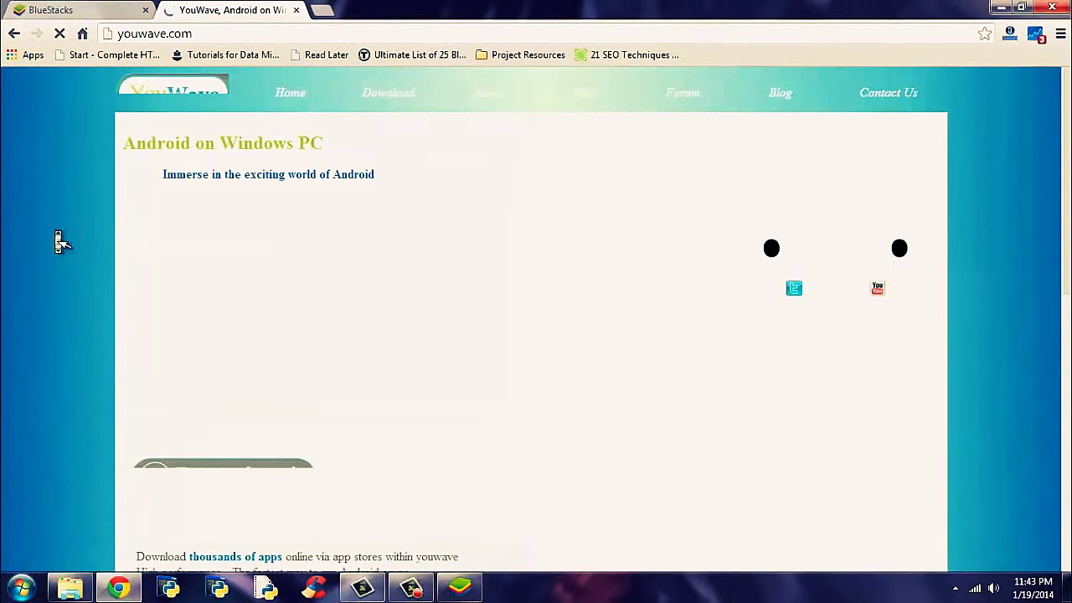
scroll(59, 241, "down", 4)
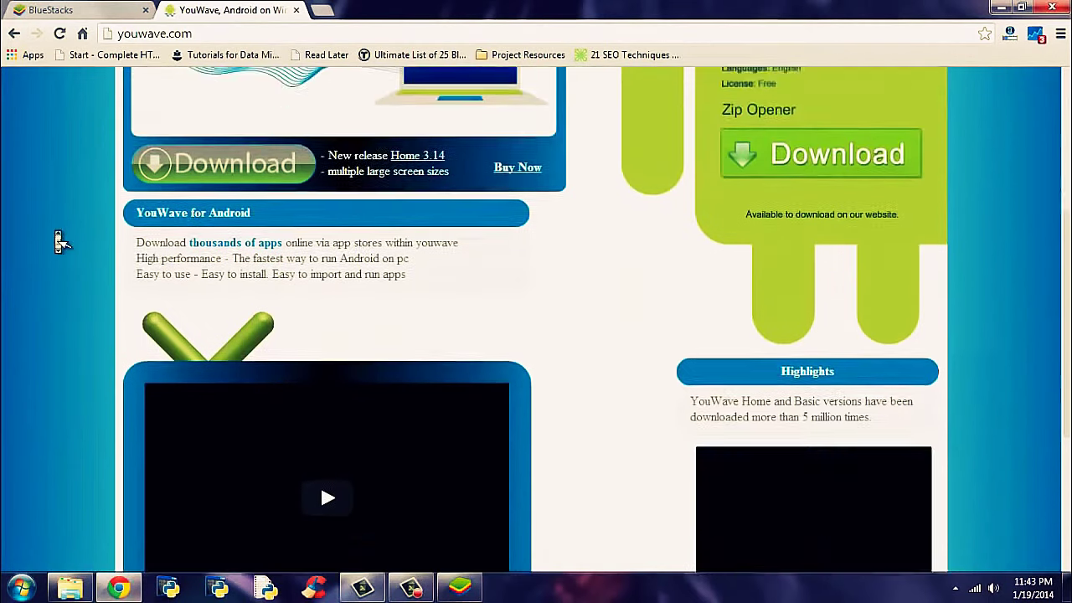
scroll(58, 241, "down", 1)
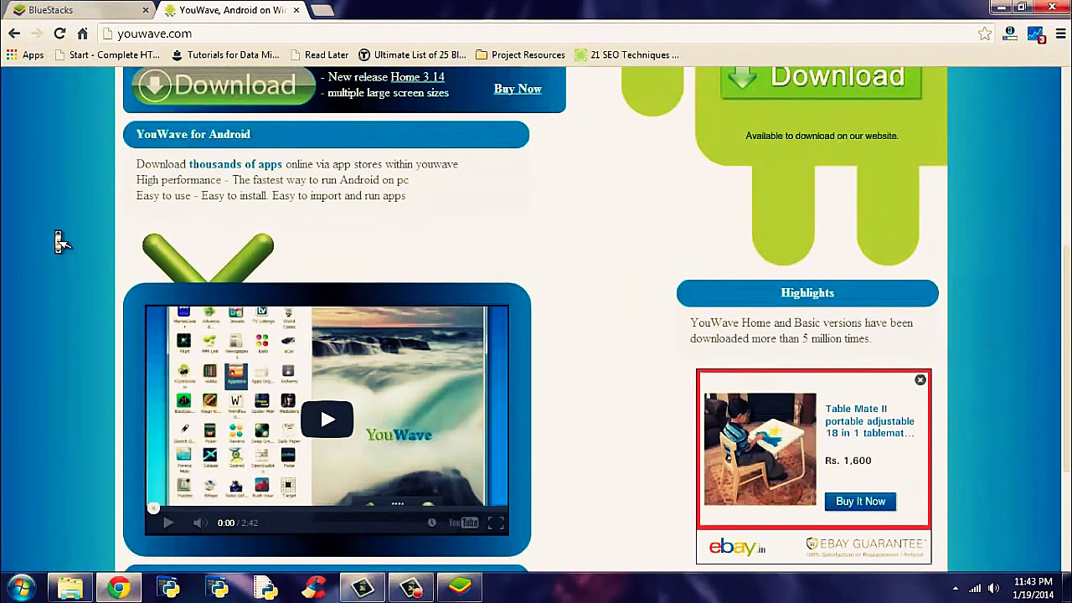
scroll(59, 241, "down", 3)
scroll(58, 241, "up", 7)
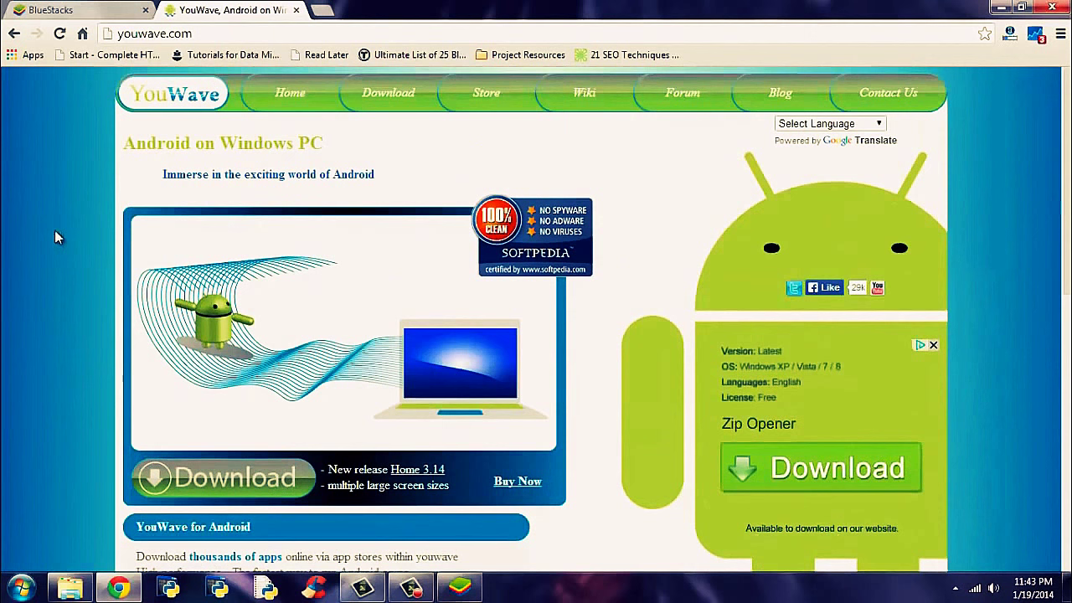
left_click(94, 9)
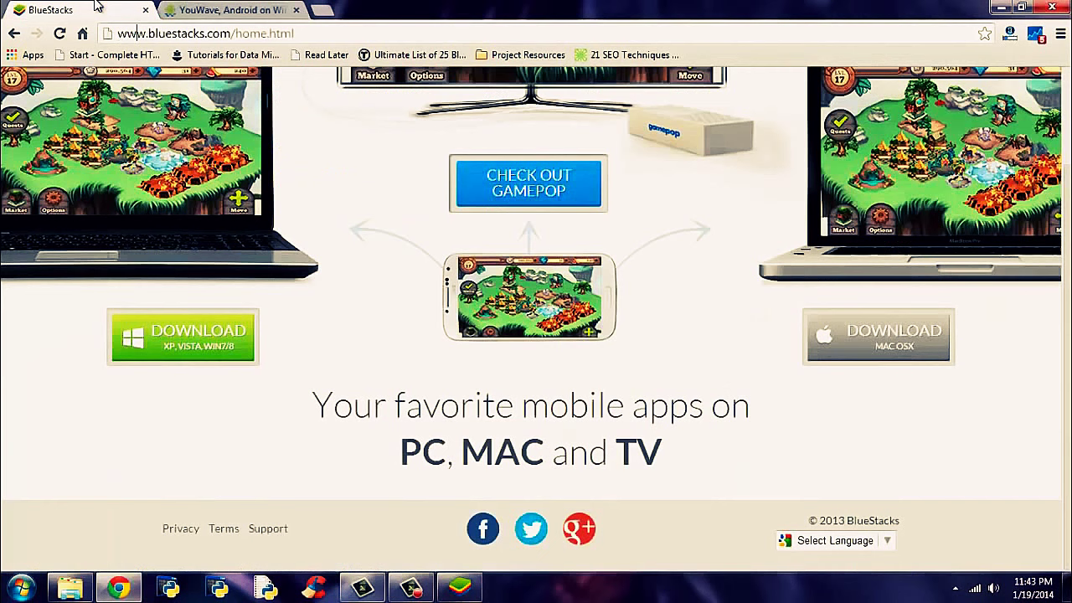
left_click(296, 9)
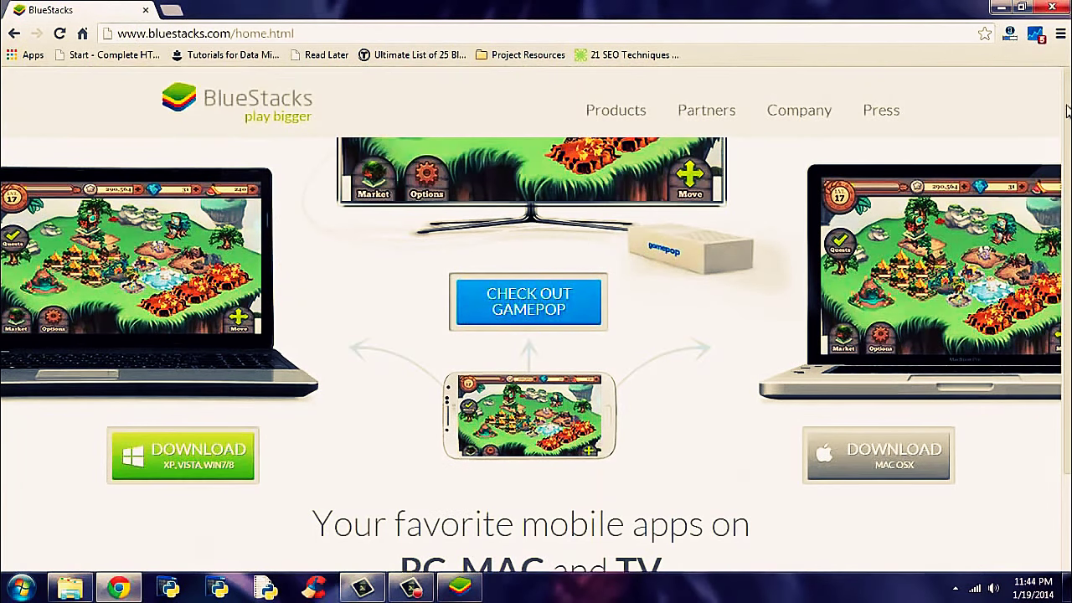